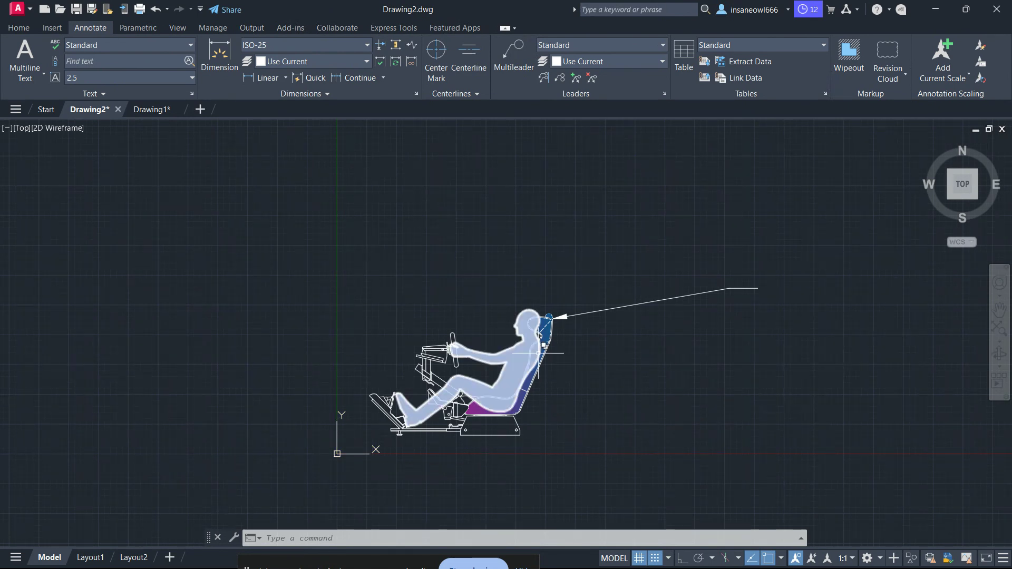
scroll(542, 346, "down", 1)
scroll(544, 350, "up", 3)
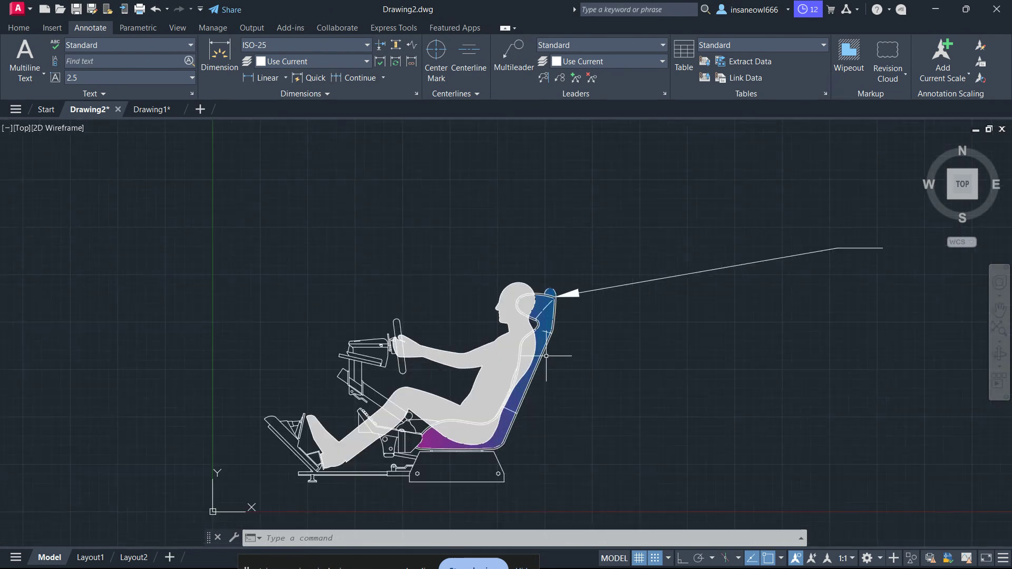
scroll(546, 353, "up", 1)
scroll(650, 339, "down", 1)
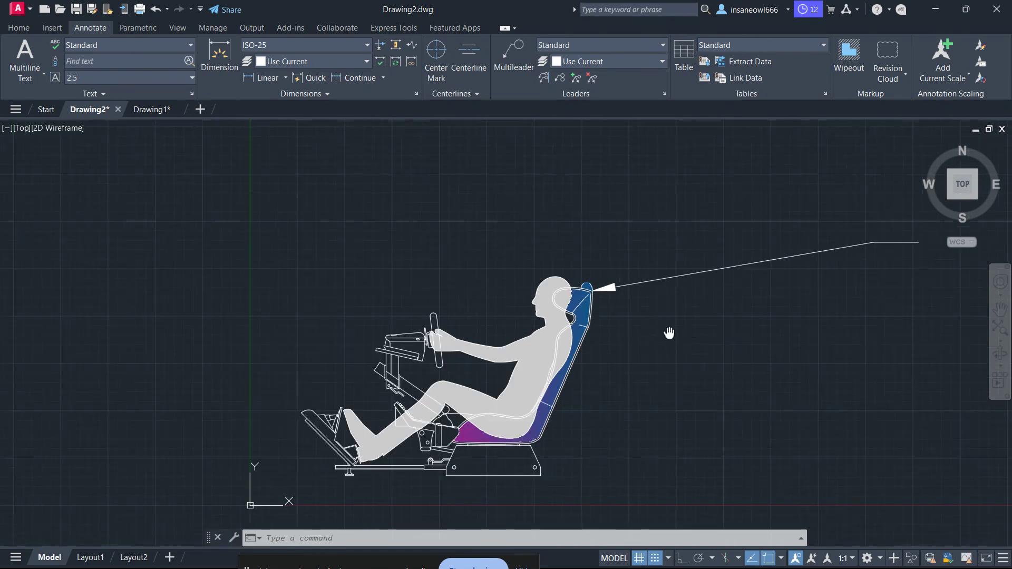
middle_click_drag(668, 333, 601, 324)
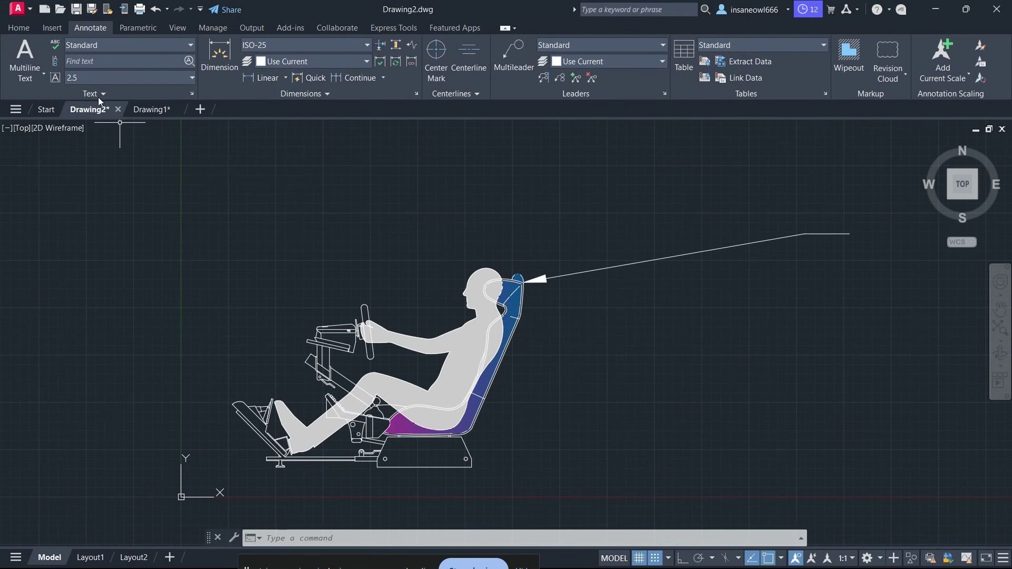
Open the Dimension Style Manager with the DIMSTYLE command and move its window up within the drawing area.
left_click(18, 28)
left_click(311, 539)
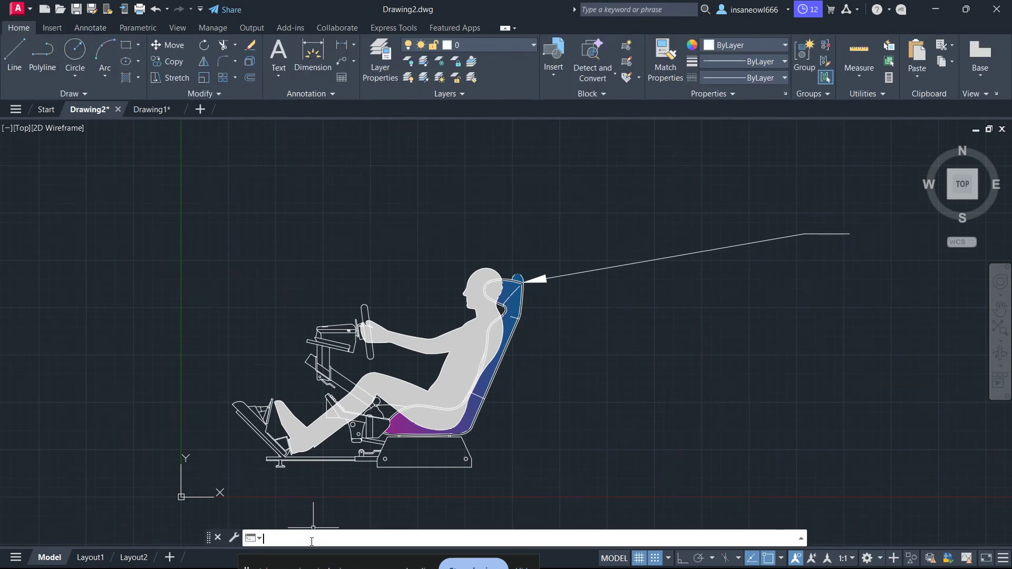
type("DIMSTYLE")
key("Return")
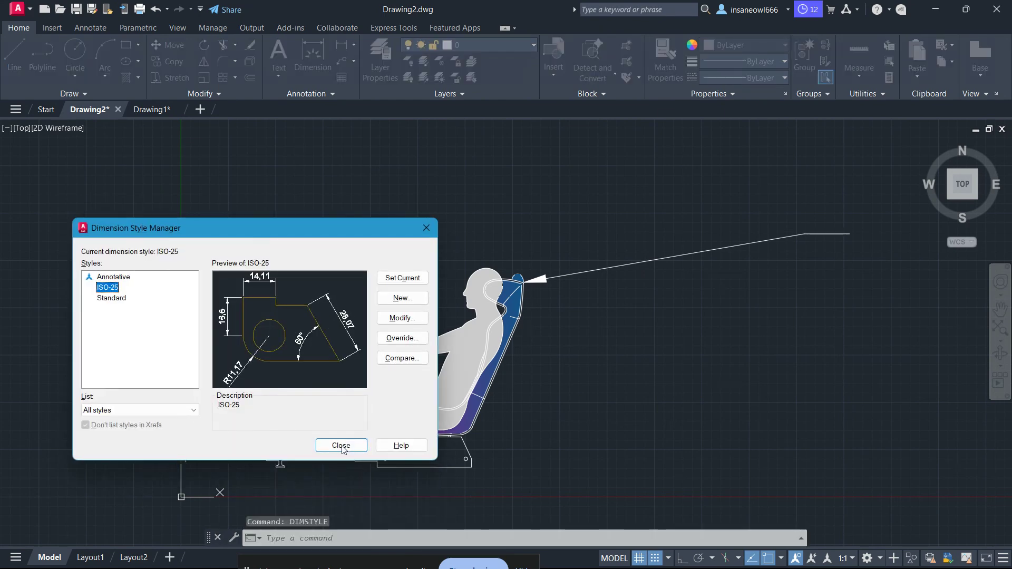
left_click_drag(200, 230, 221, 147)
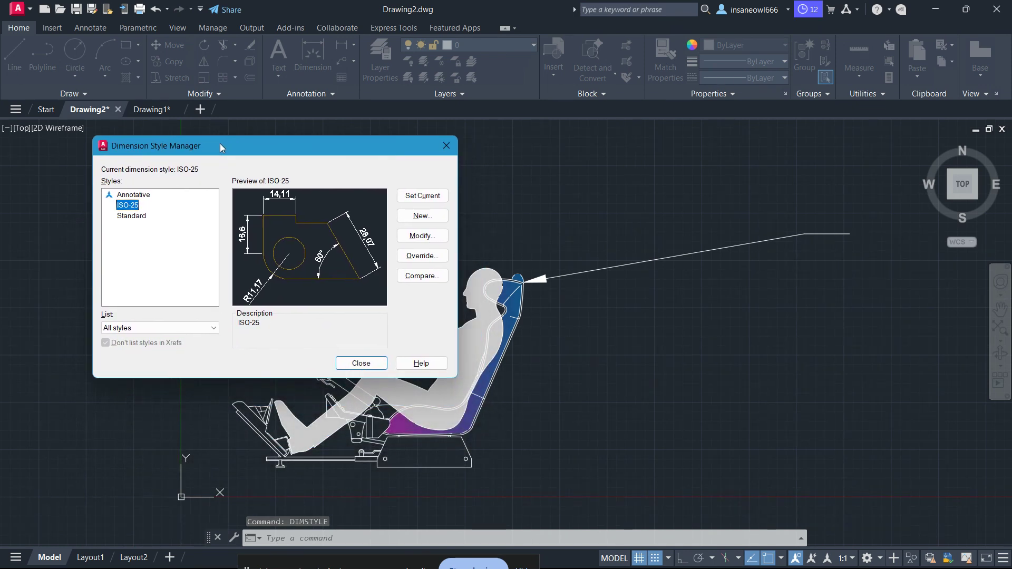
Compare the previews of the Standard and ISO-25 dimension styles, ending with ISO-25 selected.
left_click(127, 217)
left_click(132, 209)
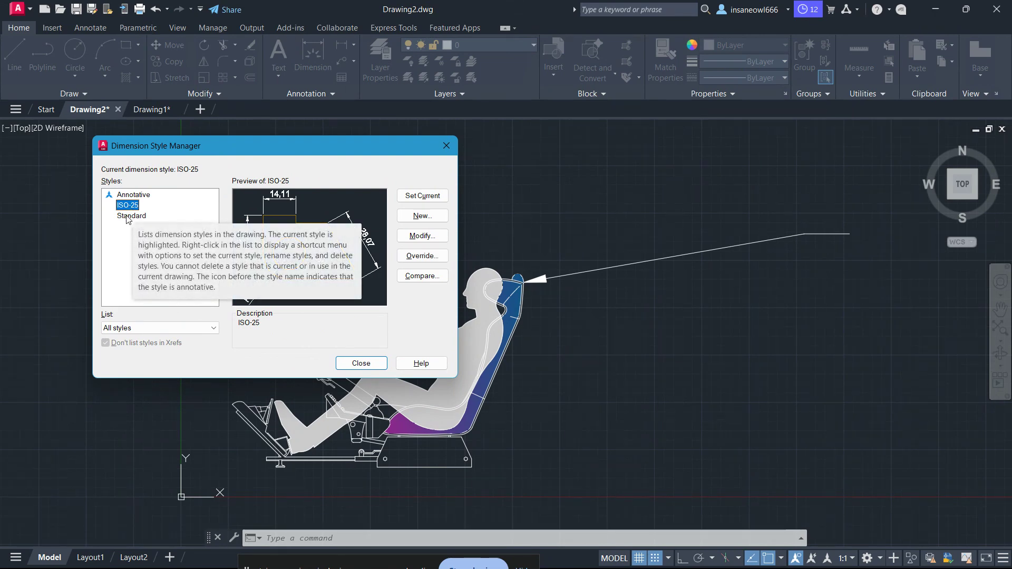
left_click(127, 217)
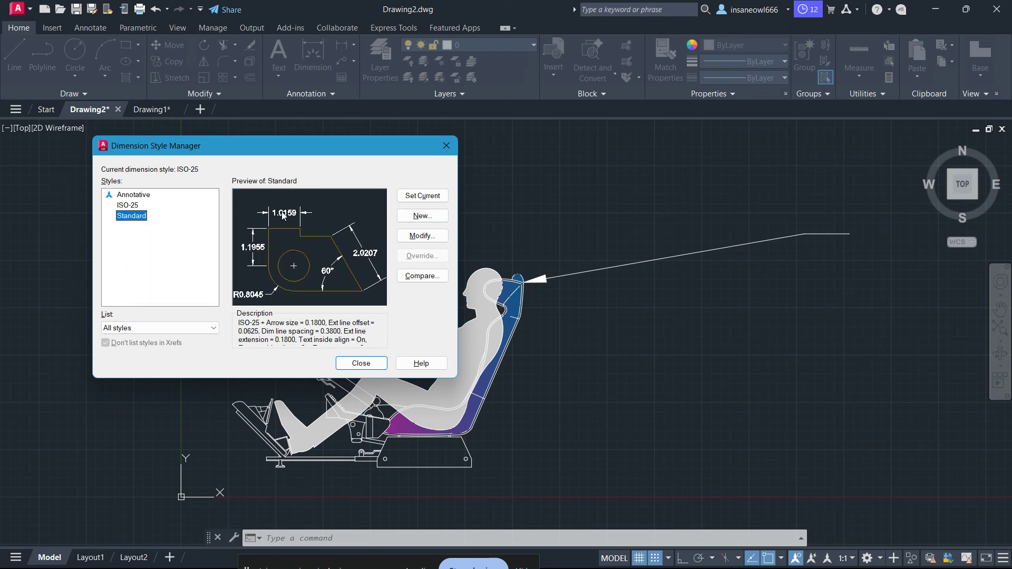
left_click(125, 206)
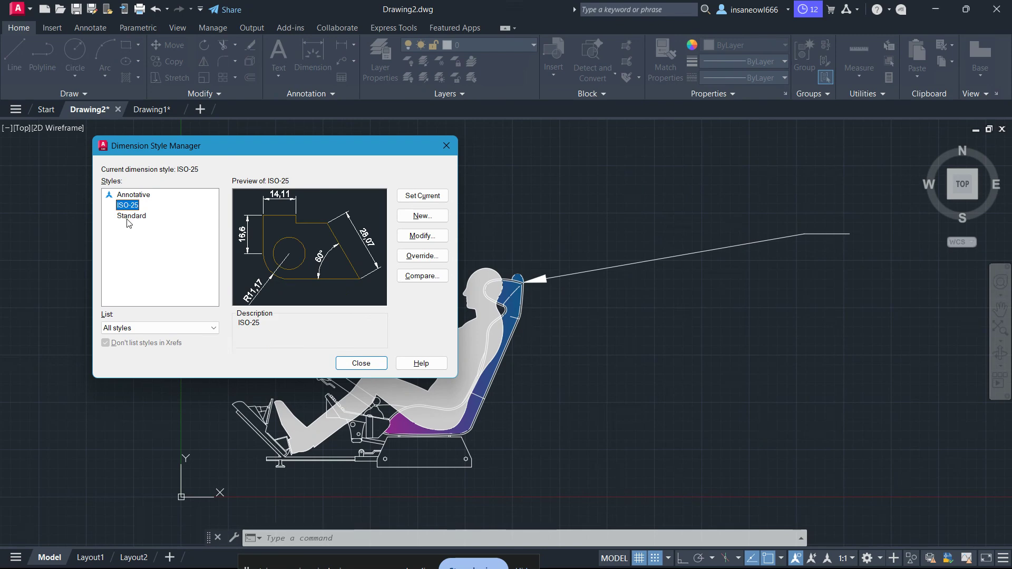
left_click(127, 217)
left_click(128, 206)
left_click(131, 217)
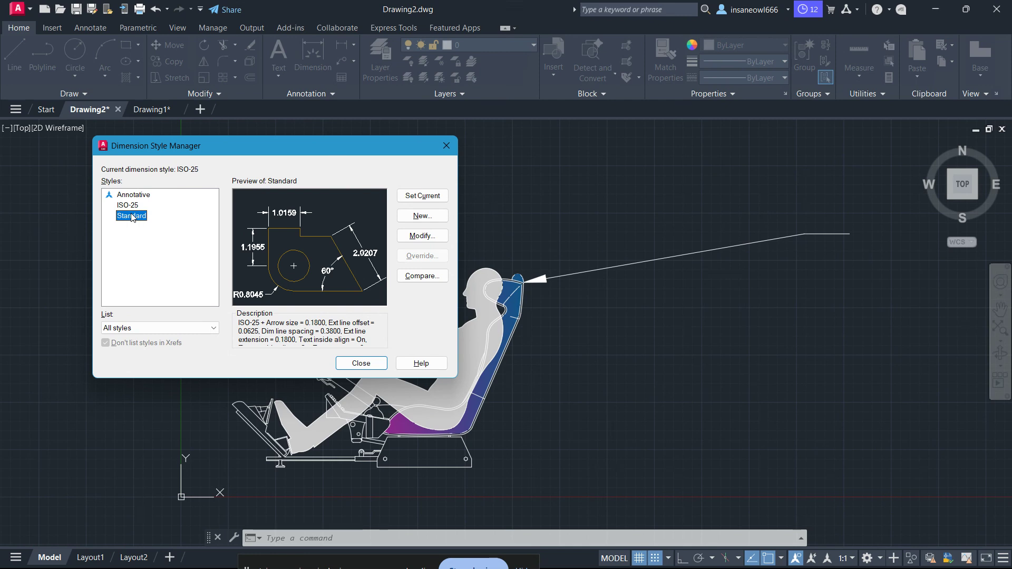
left_click(125, 206)
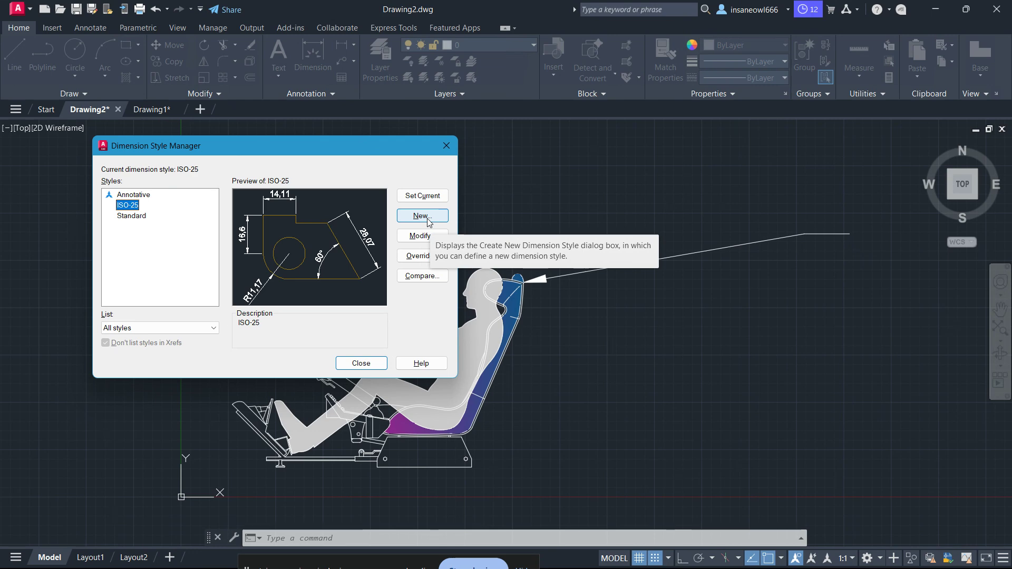
Modify the ISO-25 dimension style so its dimension lines are Green, keeping their linetype ByBlock.
left_click(425, 238)
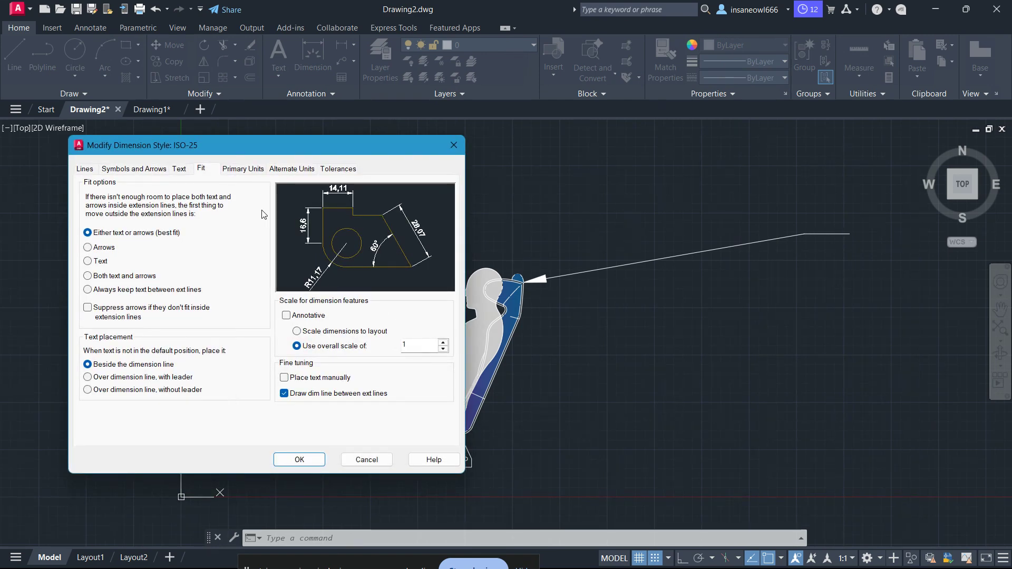
left_click(85, 169)
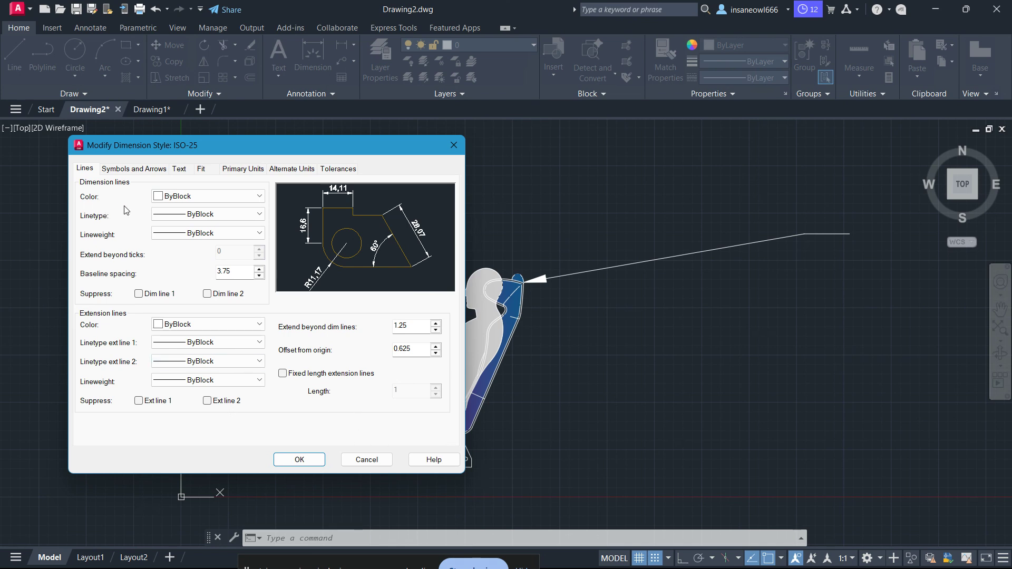
left_click(236, 216)
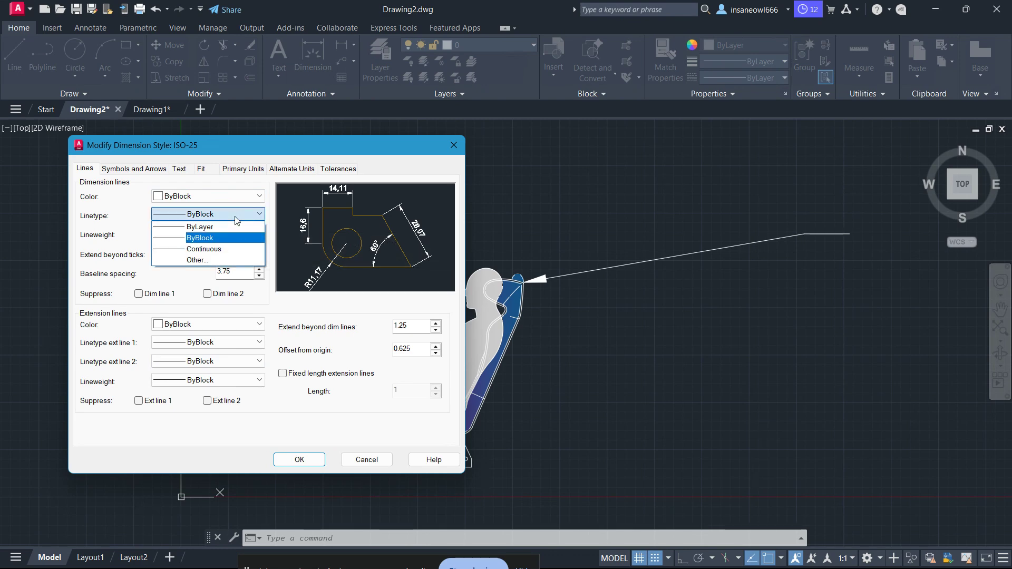
left_click(232, 238)
left_click(216, 196)
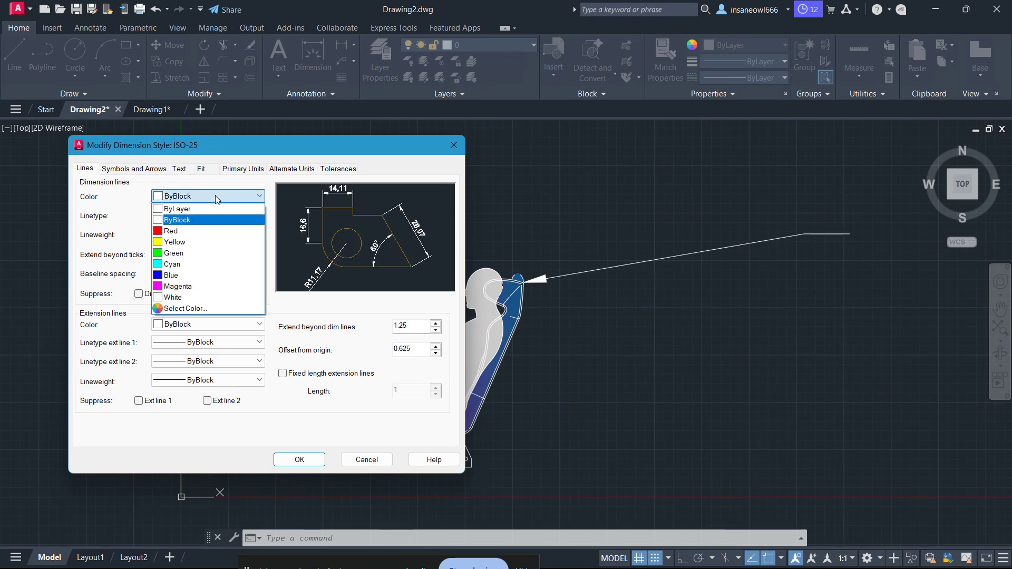
left_click(213, 253)
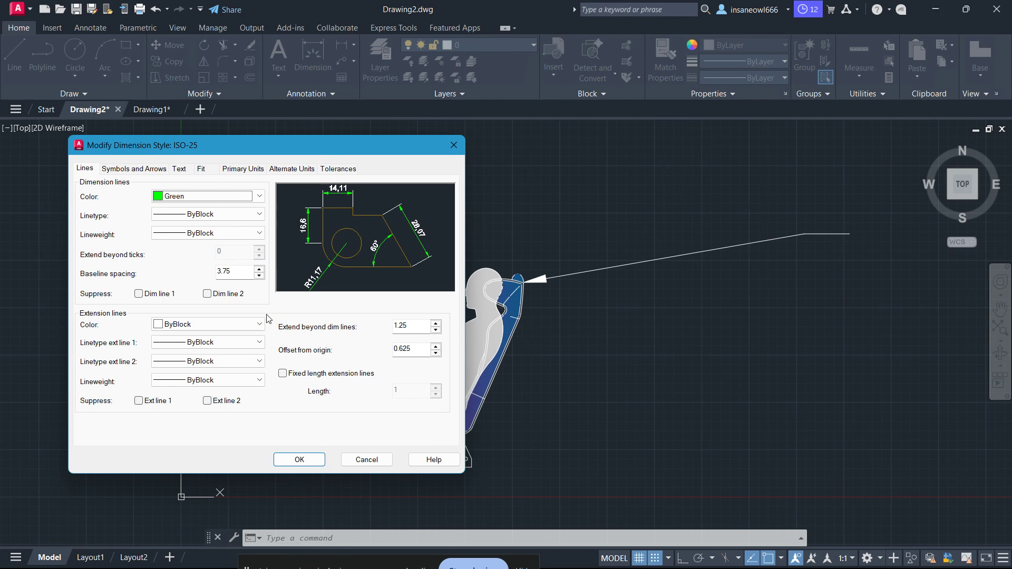
Set the first and second arrowheads of the ISO-25 style to Architectural tick.
left_click(143, 172)
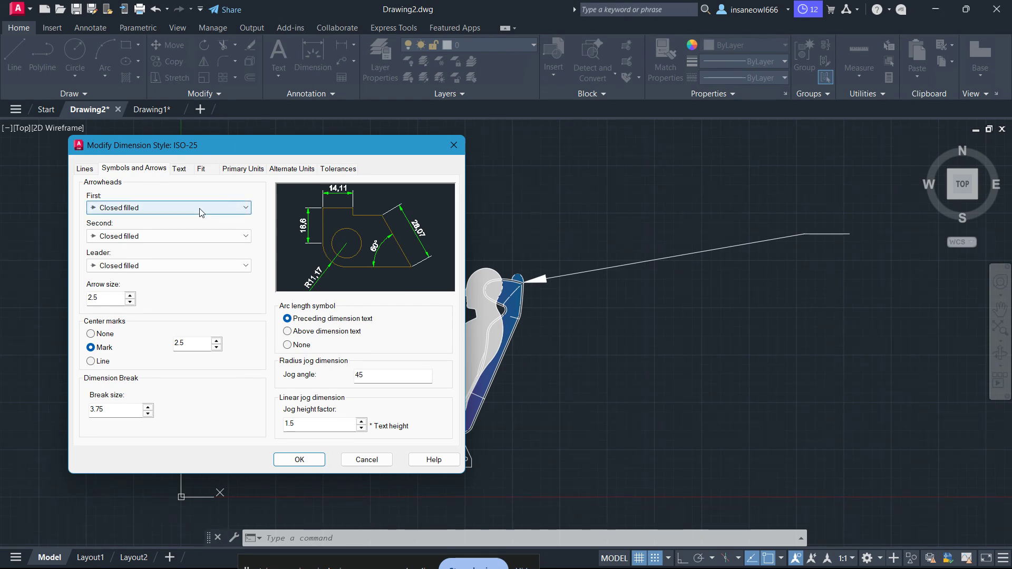
left_click(169, 210)
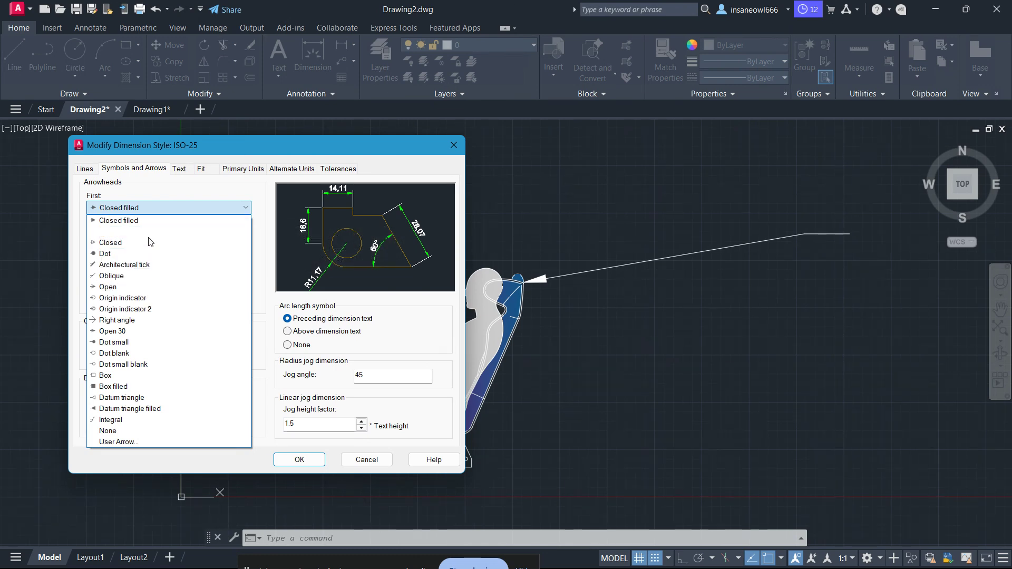
left_click(157, 266)
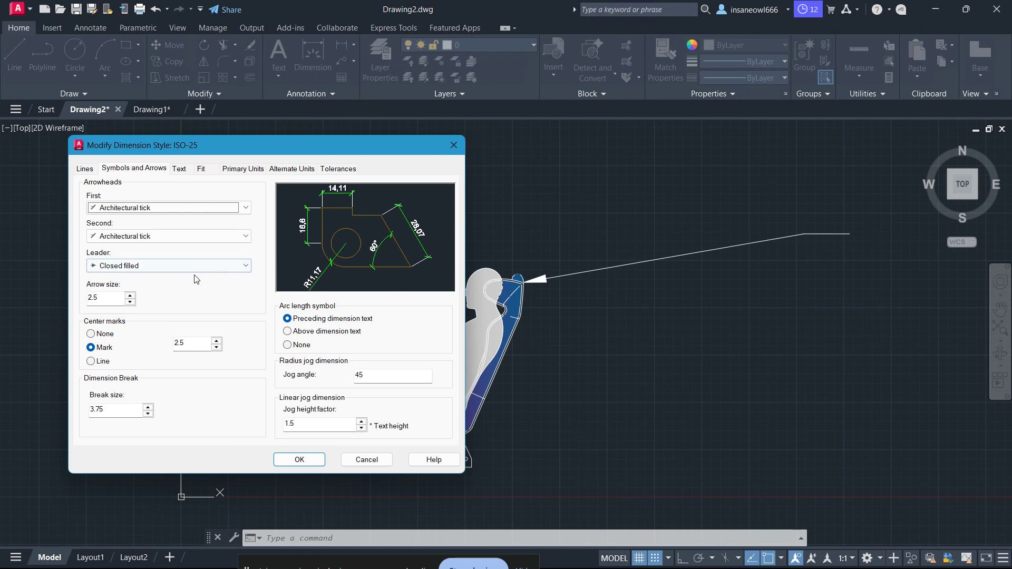
left_click(242, 236)
left_click(241, 236)
Set the first, second and leader arrowheads of the ISO-25 style to Closed blank.
left_click(235, 208)
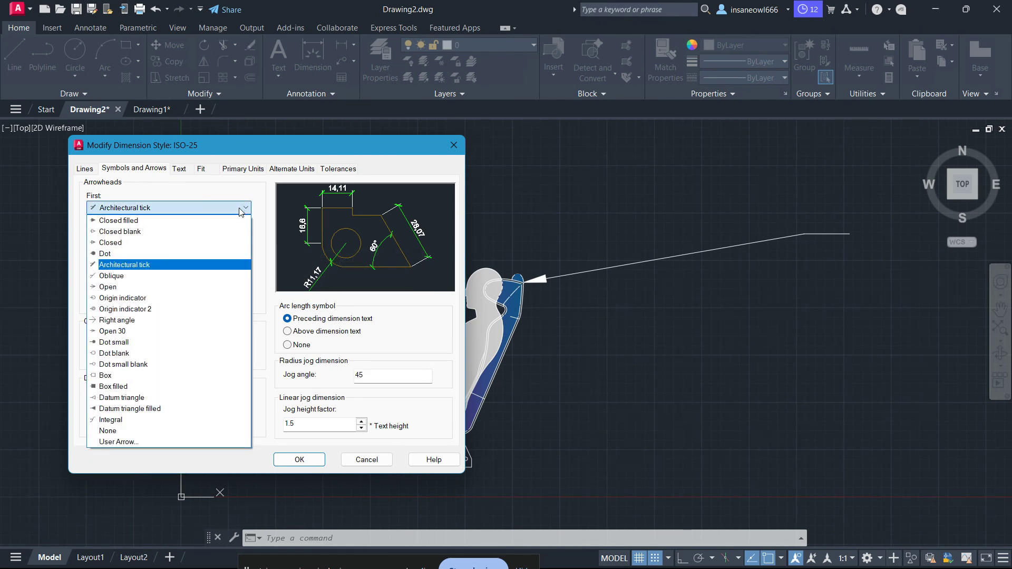
left_click(231, 232)
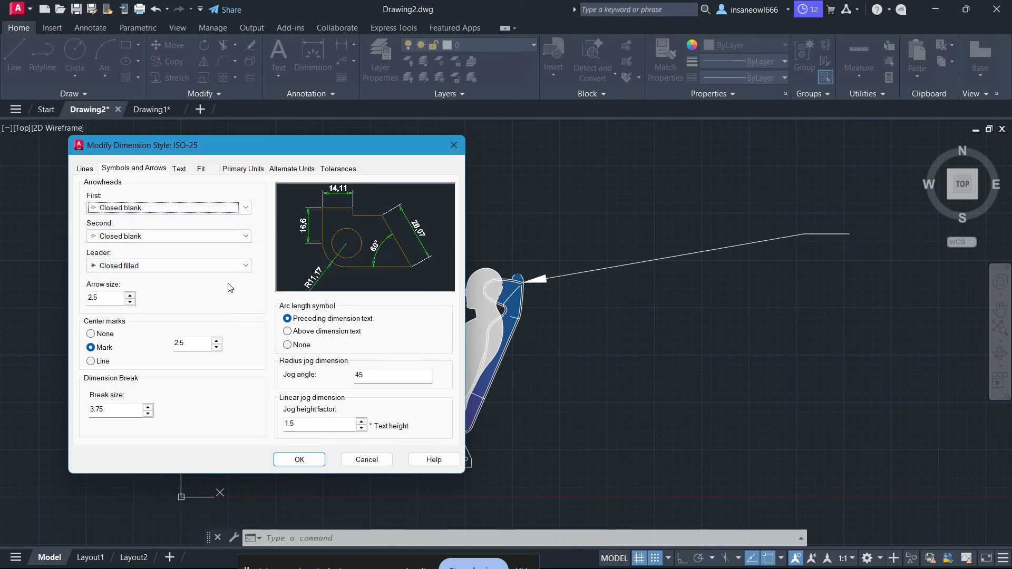
left_click(243, 269)
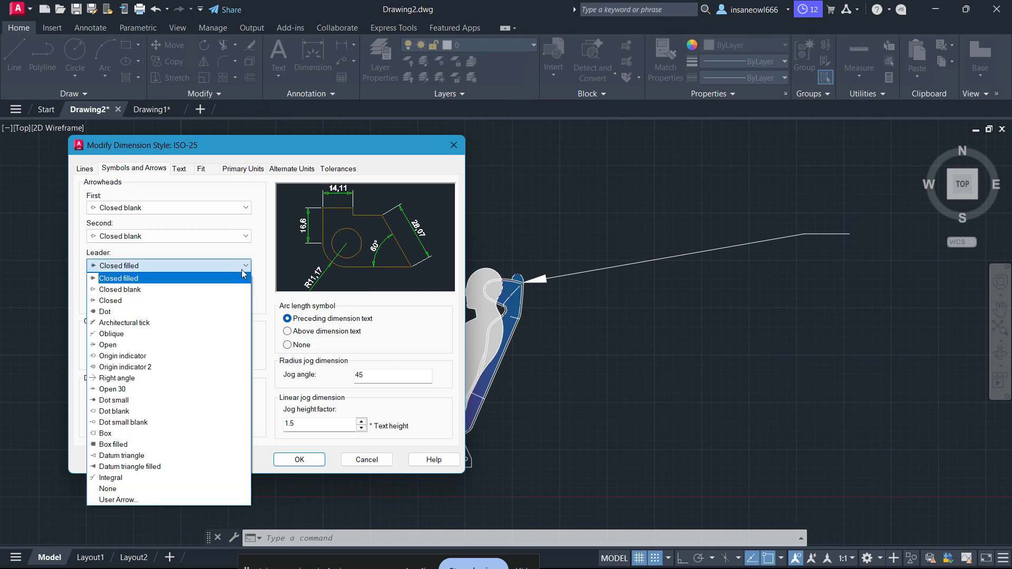
left_click(241, 290)
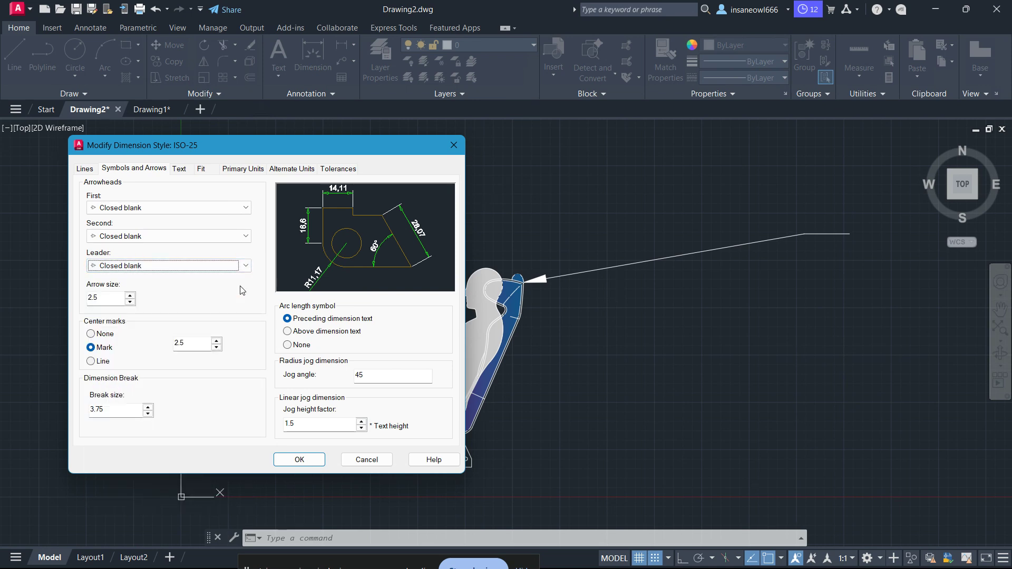
Examine the text style, text color and fill color choices and the fit options of the ISO-25 style.
left_click(179, 169)
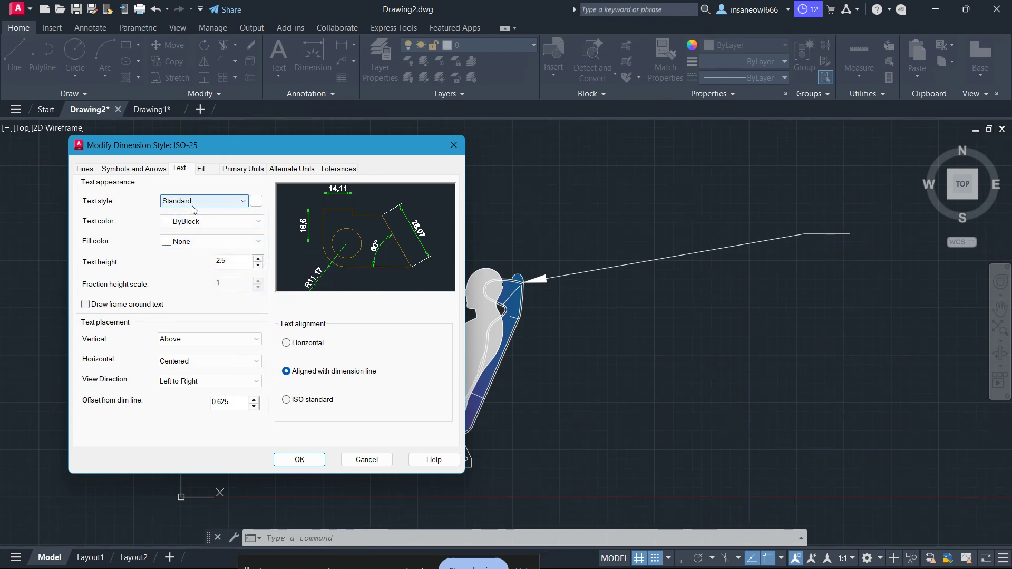
left_click(211, 205)
left_click(210, 212)
left_click(207, 222)
left_click(206, 221)
left_click(213, 242)
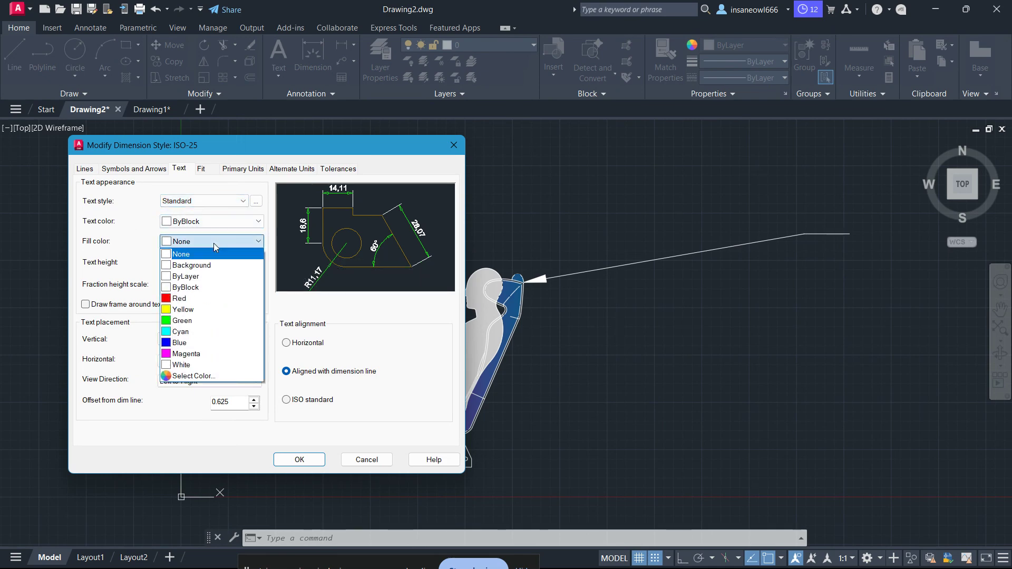
left_click(213, 243)
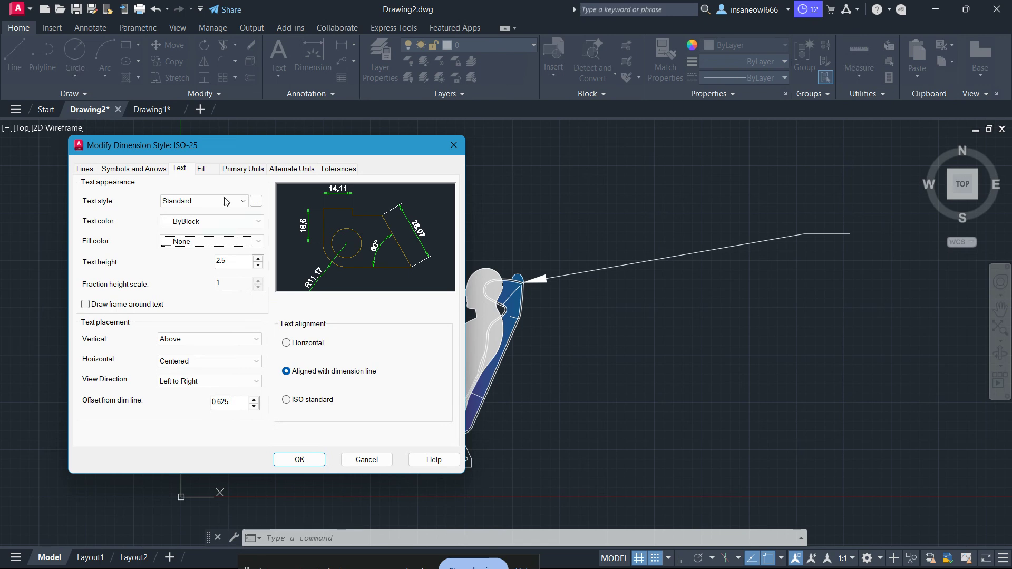
left_click(216, 171)
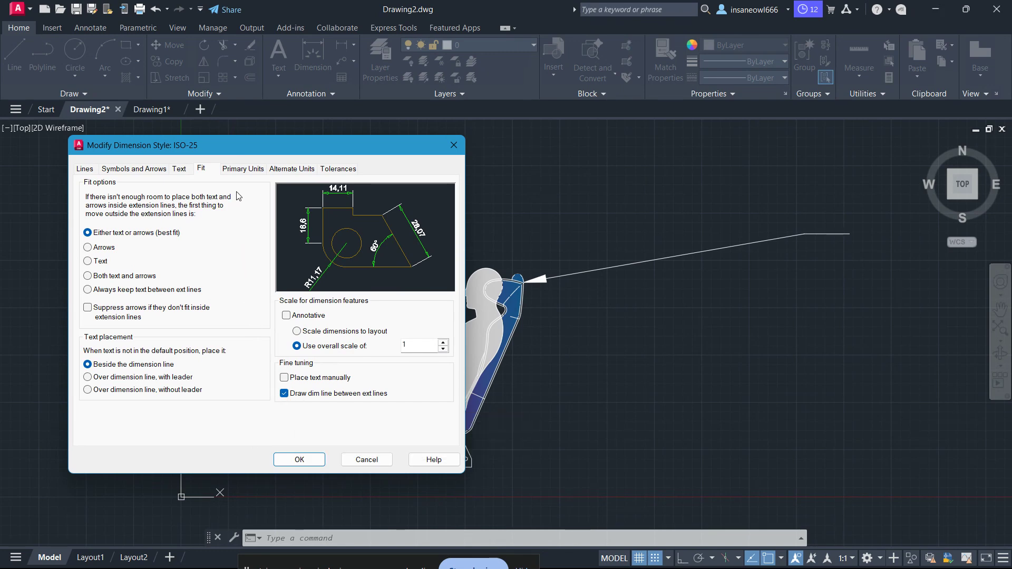
Set the ISO-25 linear dimensions to Decimal unit format with precision 0 and apply the style changes.
left_click(239, 170)
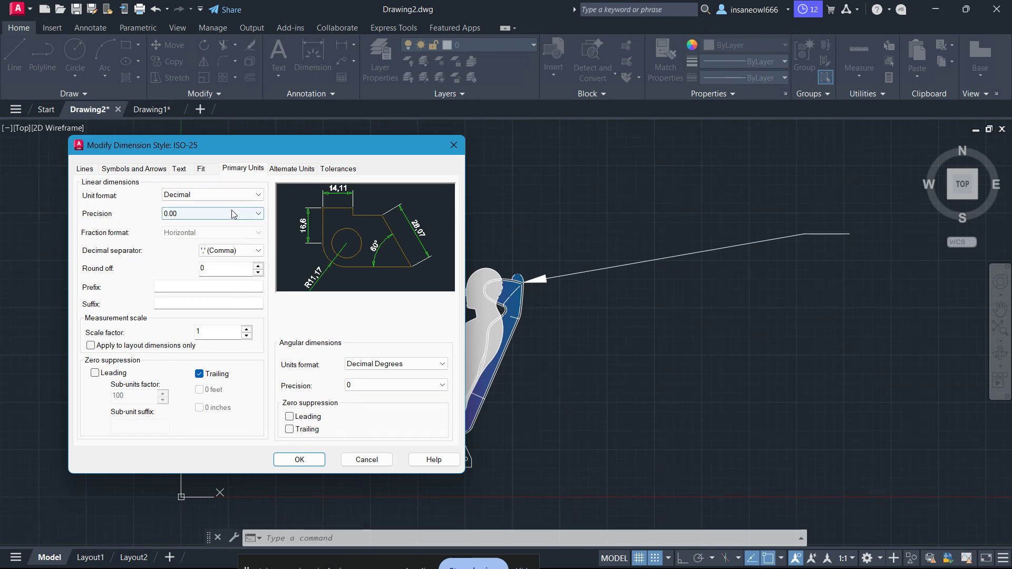
left_click(246, 196)
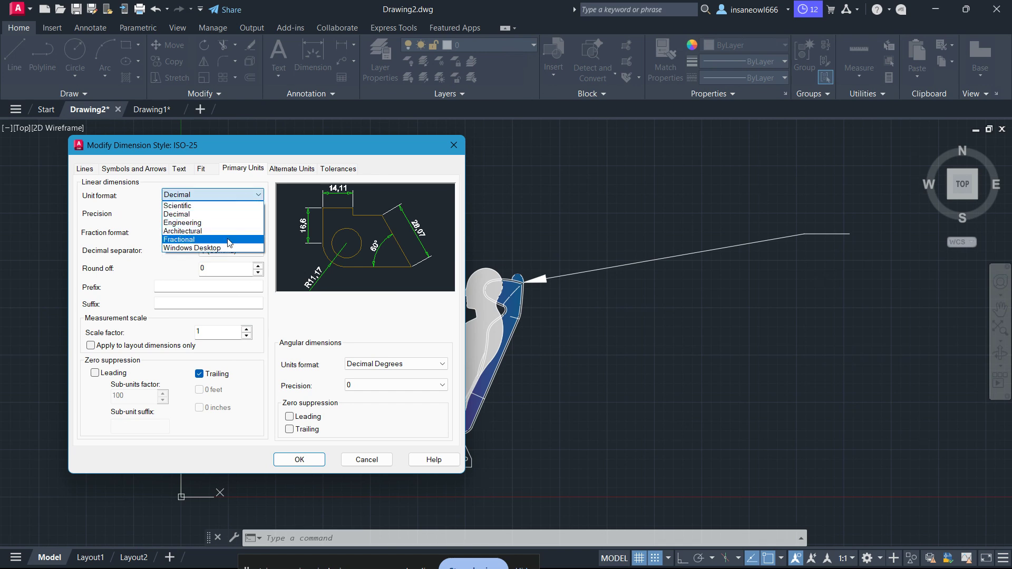
left_click(216, 214)
left_click(216, 214)
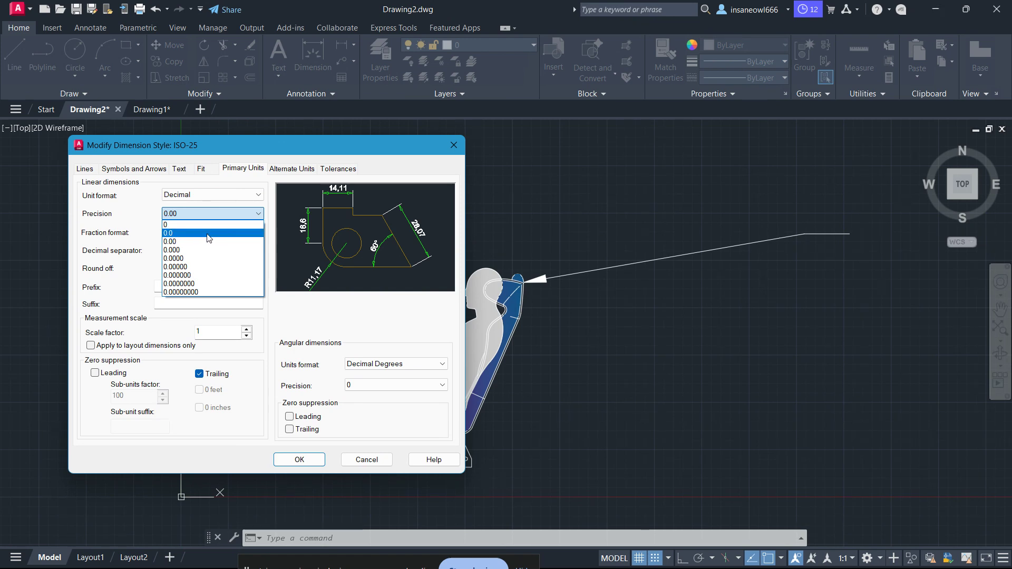
left_click(166, 227)
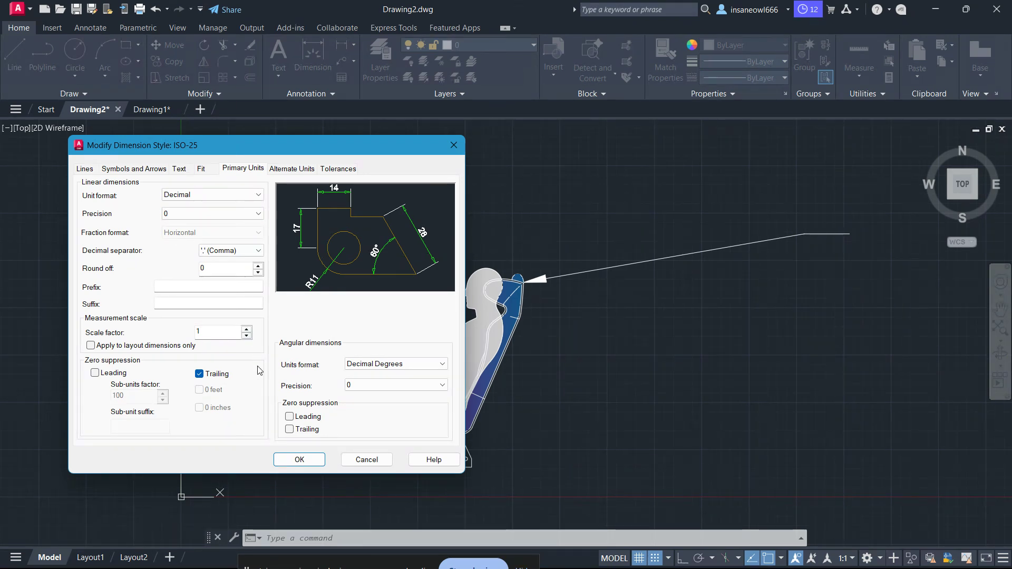
left_click(308, 461)
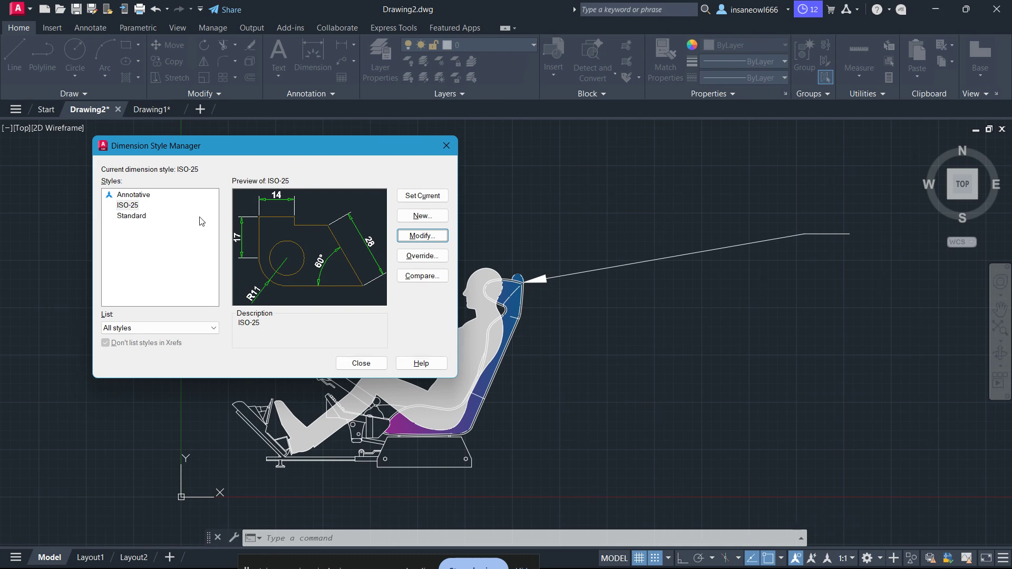
Make ISO-25 the current dimension style and close the Dimension Style Manager.
left_click(135, 207)
left_click(427, 200)
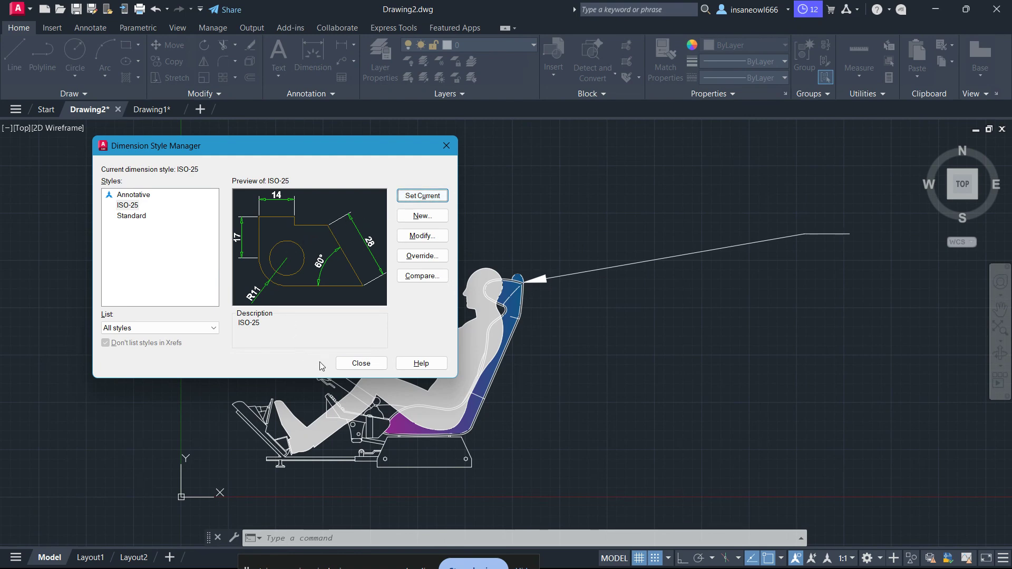
left_click(360, 364)
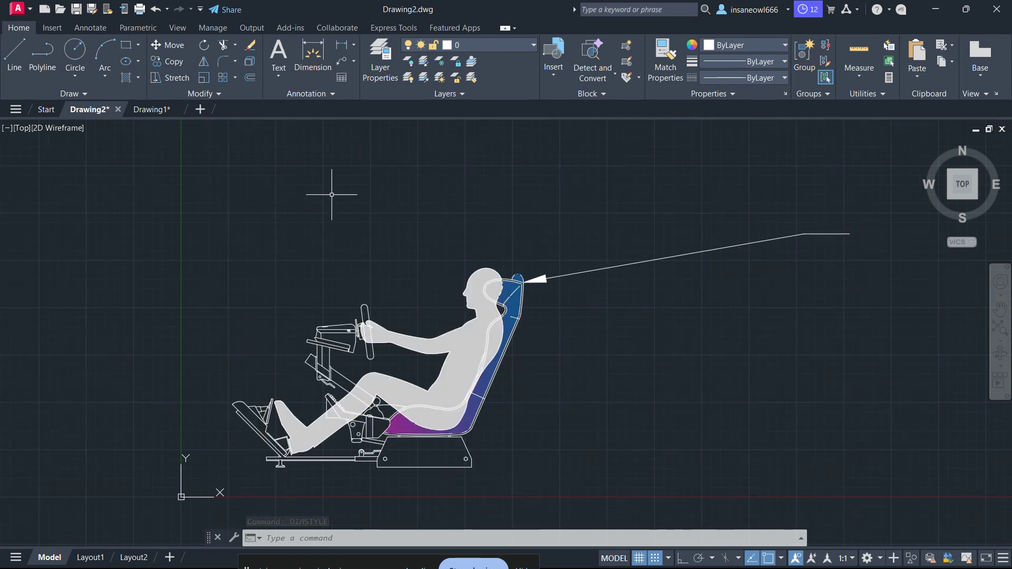
left_click(57, 29)
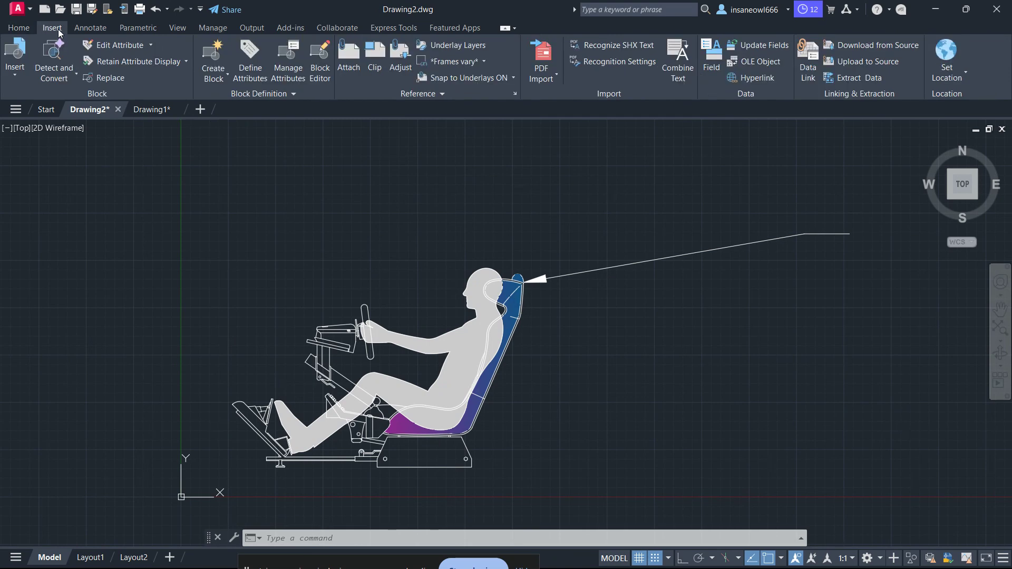
Draw a horizontal multileader from the rear edge of the seat's backrest, below the existing leader, with its text left empty.
left_click(77, 31)
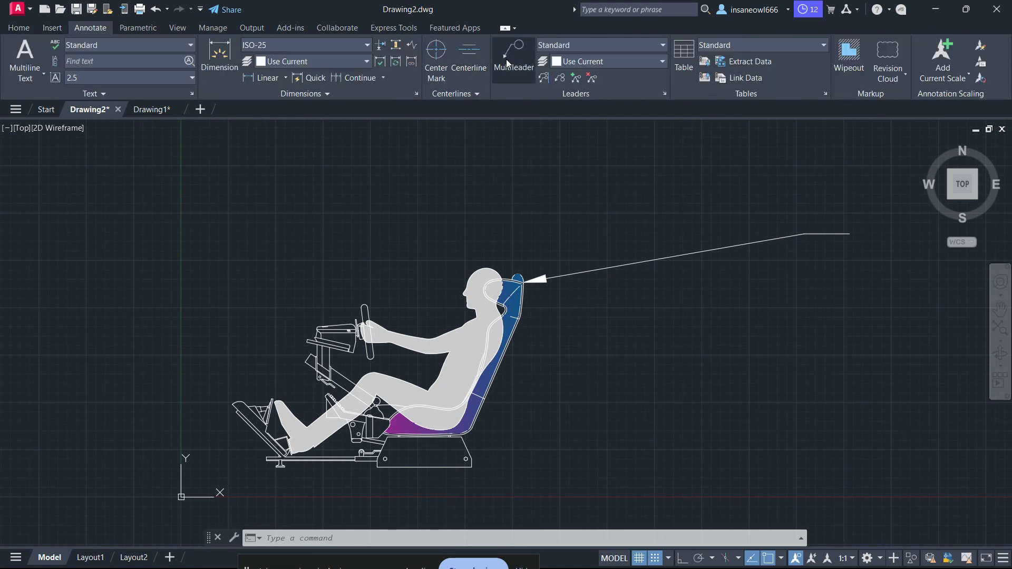
mouse_move(610, 215)
middle_mouse_down()
mouse_move(545, 221)
mouse_move(461, 280)
middle_mouse_up()
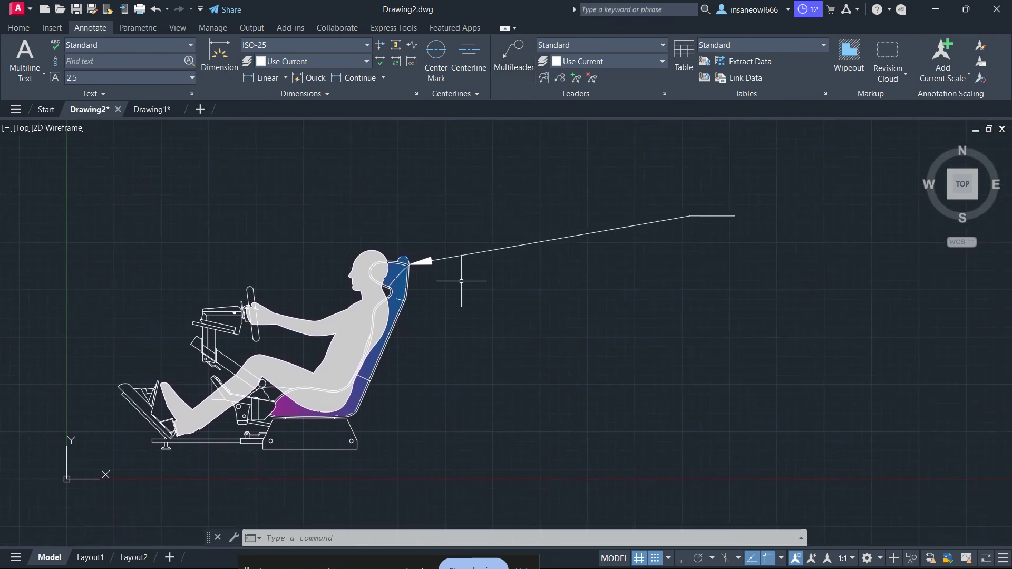
left_click(431, 255)
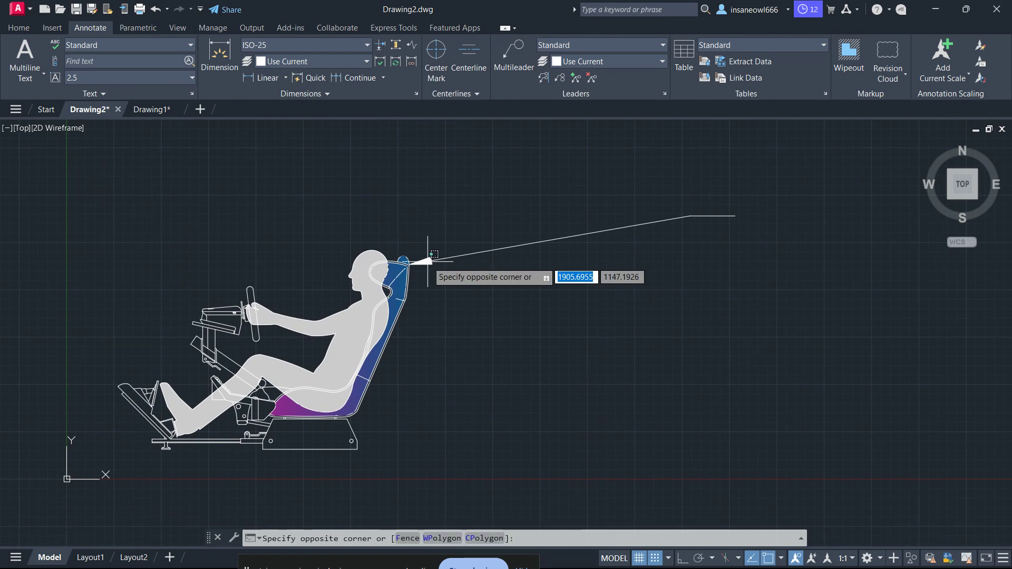
left_click(481, 282)
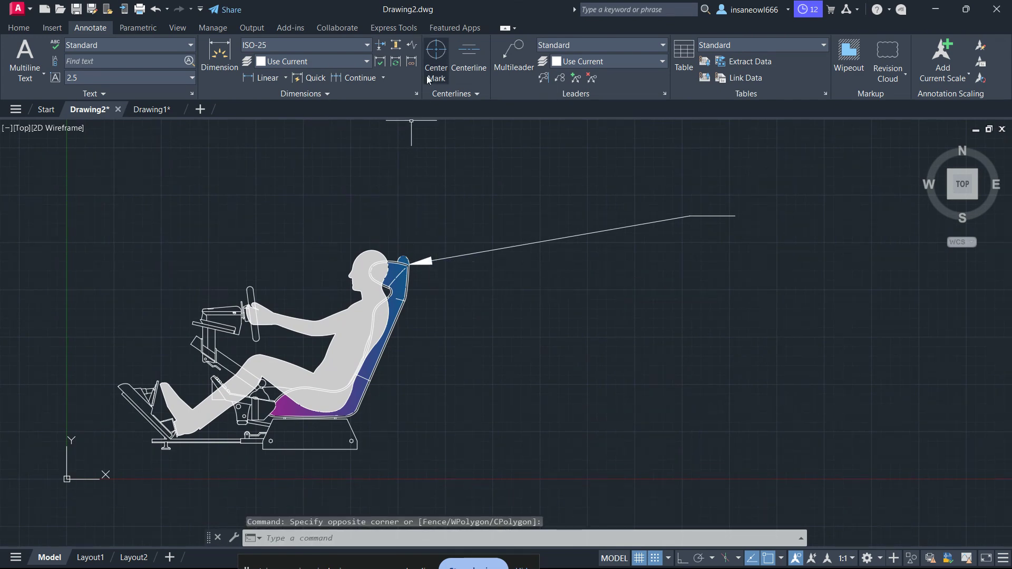
left_click(508, 66)
left_click(406, 296)
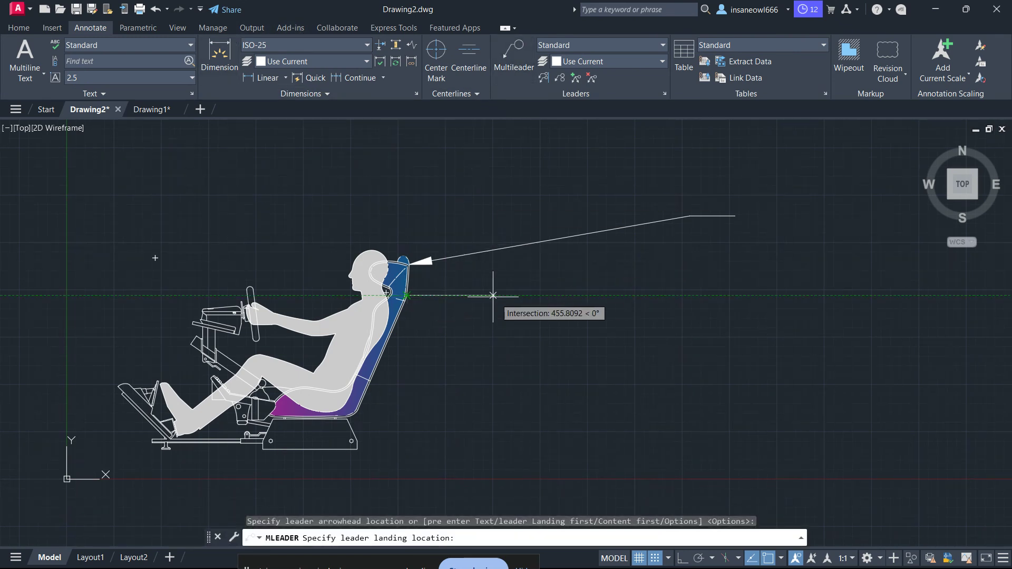
left_click(743, 296)
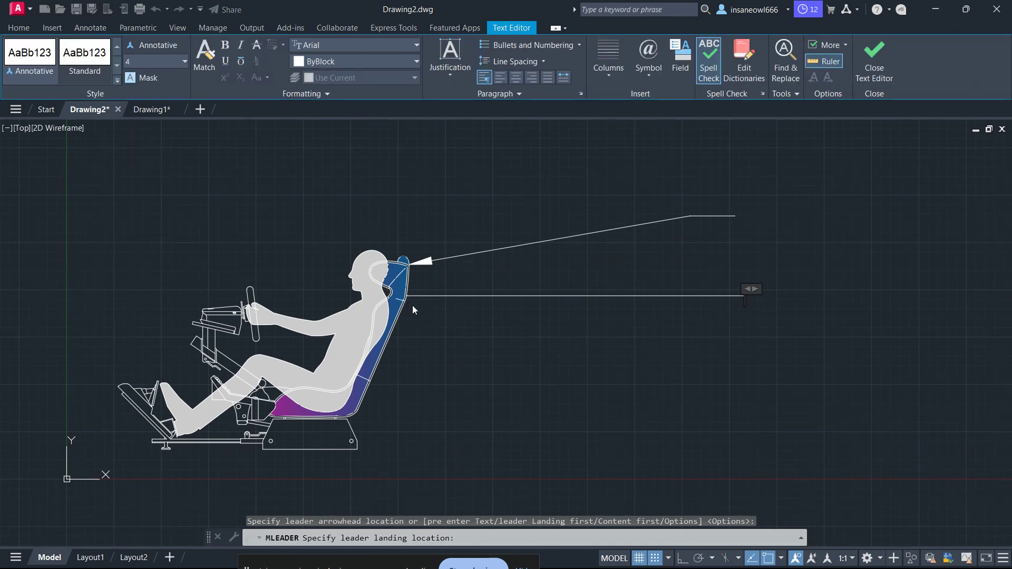
left_click(473, 324)
Examine the two leaders and their arrowheads at the backrest against the whole seated-driver drawing.
scroll(417, 312, "down", 5)
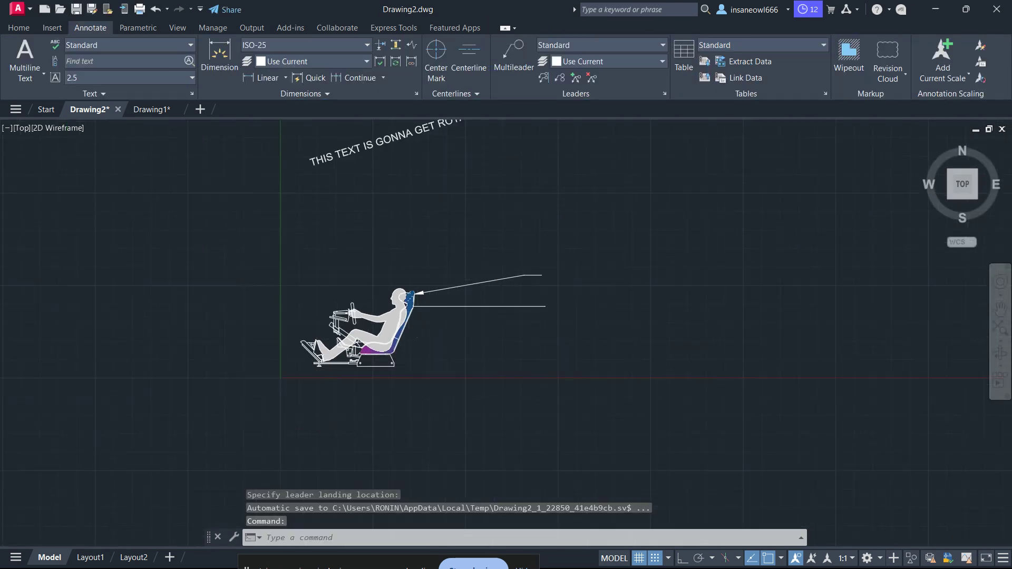
scroll(417, 312, "up", 13)
scroll(352, 237, "up", 4)
middle_click_drag(318, 188, 307, 474)
scroll(397, 230, "up", 2)
scroll(378, 377, "down", 10)
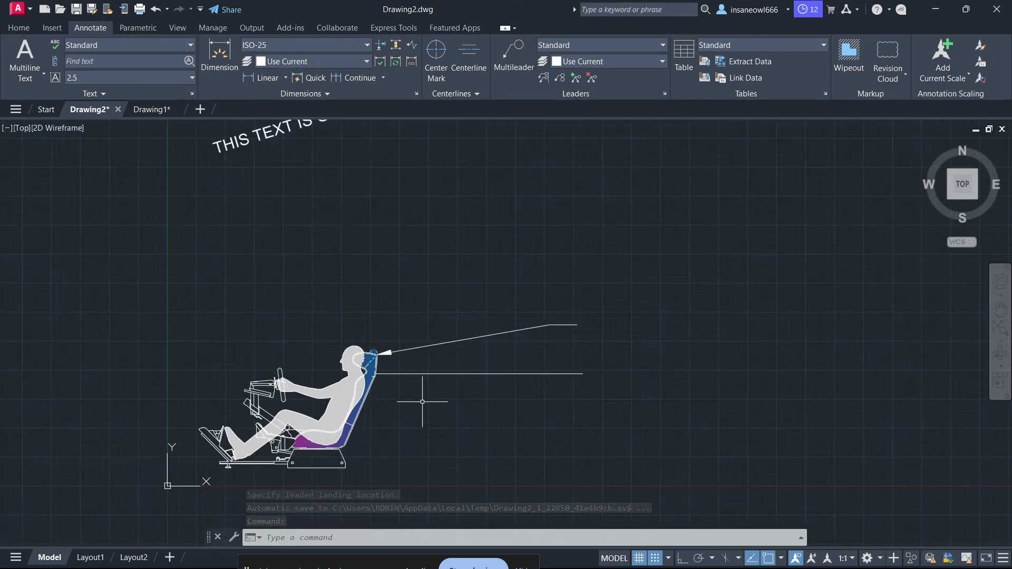
middle_click_drag(422, 396, 579, 401)
scroll(559, 402, "up", 5)
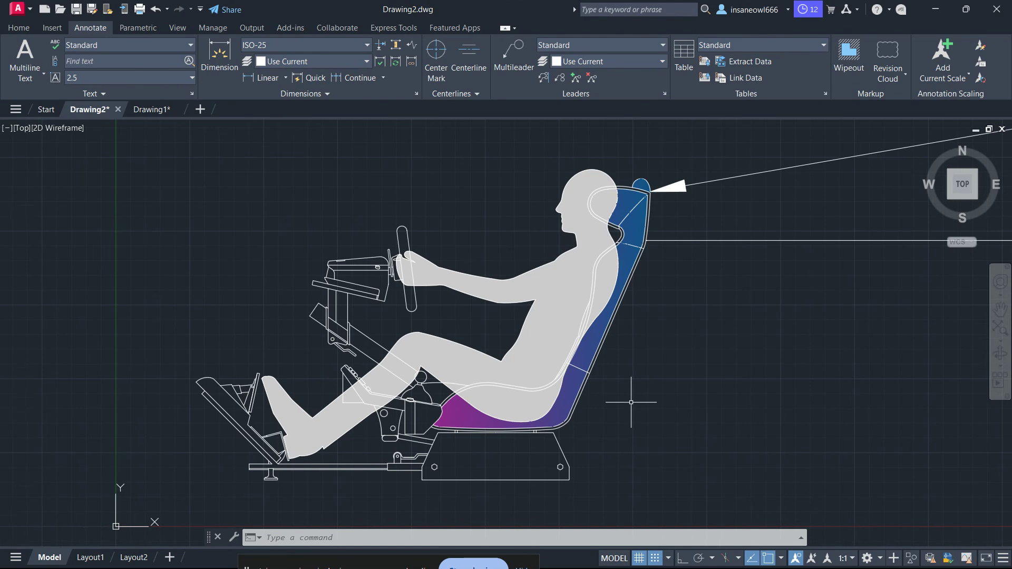
key("ctrl+z")
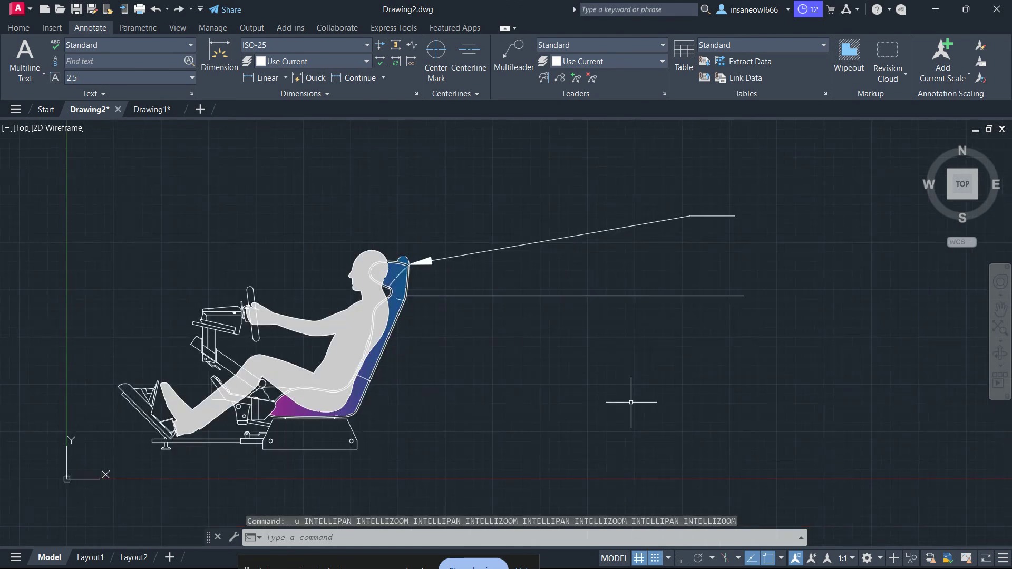